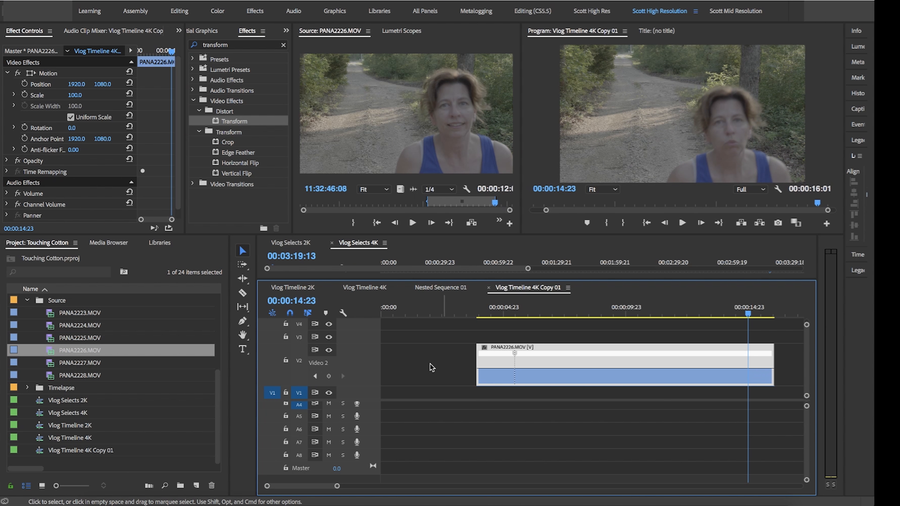
# - Add a second speed keyframe to PANA2226.MOV at 00:00:14:23 and raise the playback speed between the two keyframes
pyautogui.click(329, 376)
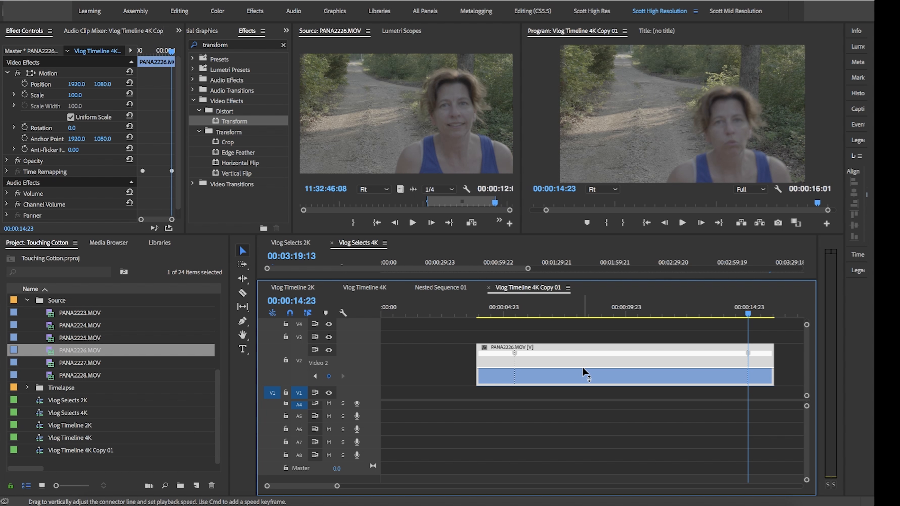
pyautogui.moveTo(582, 368); pyautogui.dragTo(582, 341)
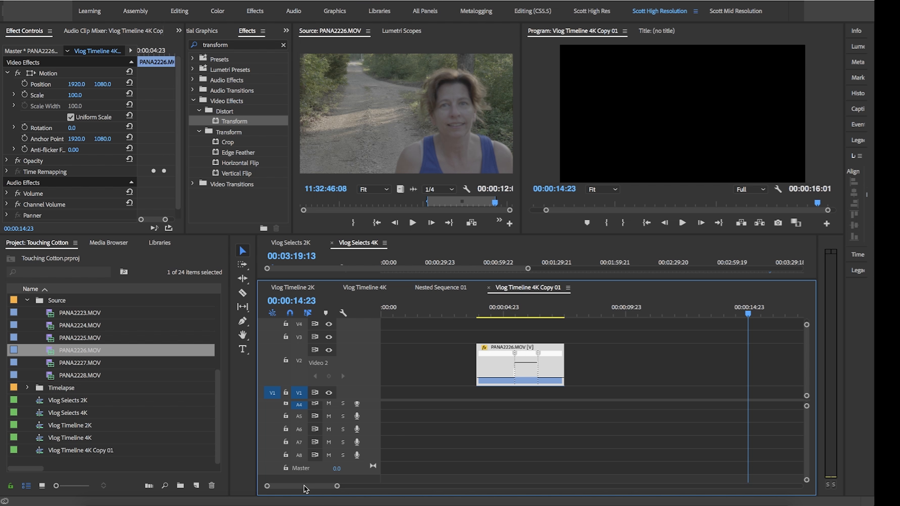
# - Save the project and play back the sped-up section of the PANA2226.MOV clip
pyautogui.press('=')
pyautogui.press('=')
pyautogui.press('super+s')
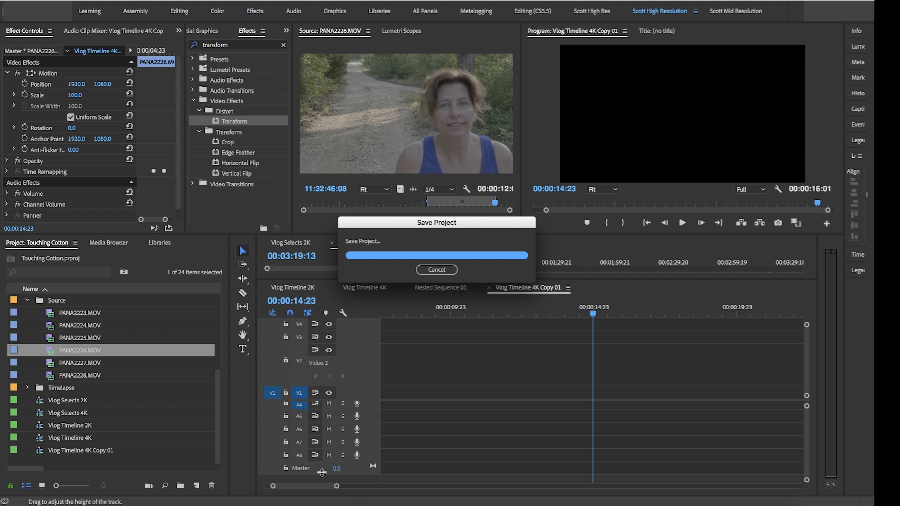
pyautogui.hscroll(-3, 482, 416)
pyautogui.click(529, 311)
pyautogui.press('=')
pyautogui.press('=')
pyautogui.moveTo(497, 312); pyautogui.dragTo(501, 311)
pyautogui.press('space')
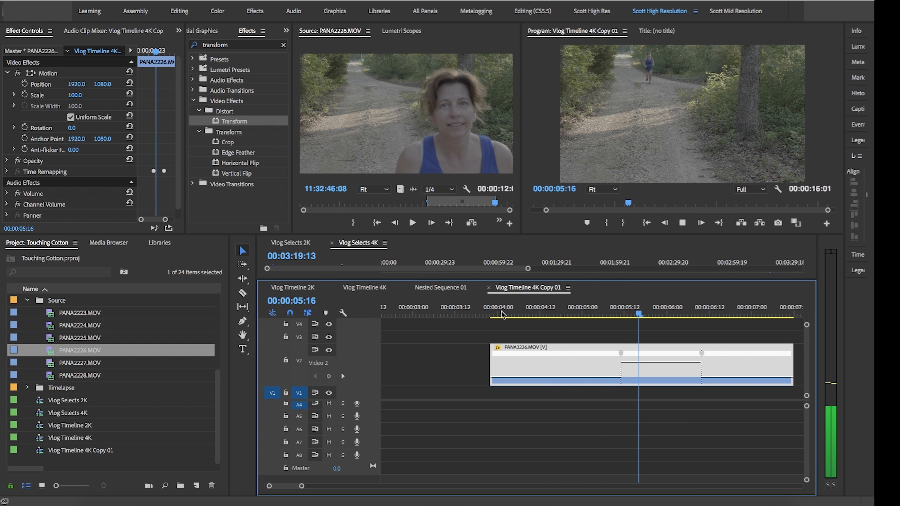
pyautogui.press('space')
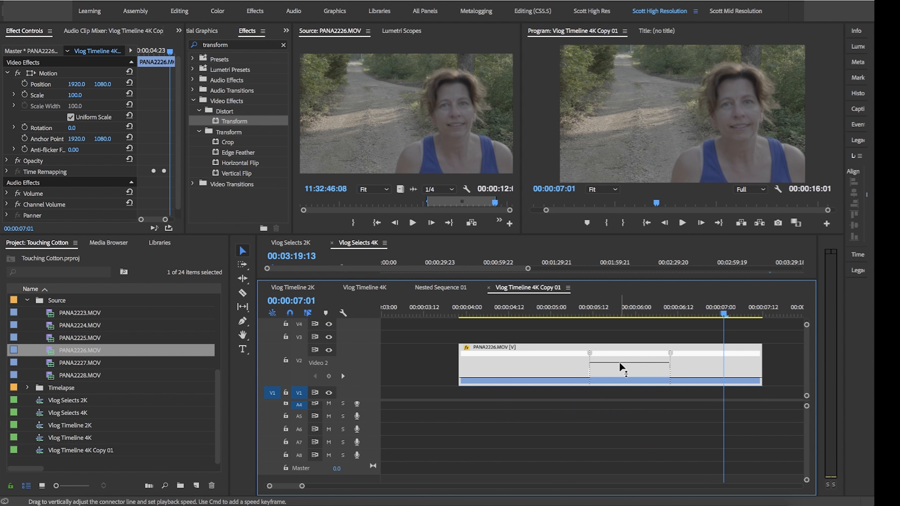
# - Split both speed keyframes to create a gradual ramp into and out of the fast section
pyautogui.click(590, 353)
pyautogui.moveTo(591, 355); pyautogui.dragTo(556, 355)
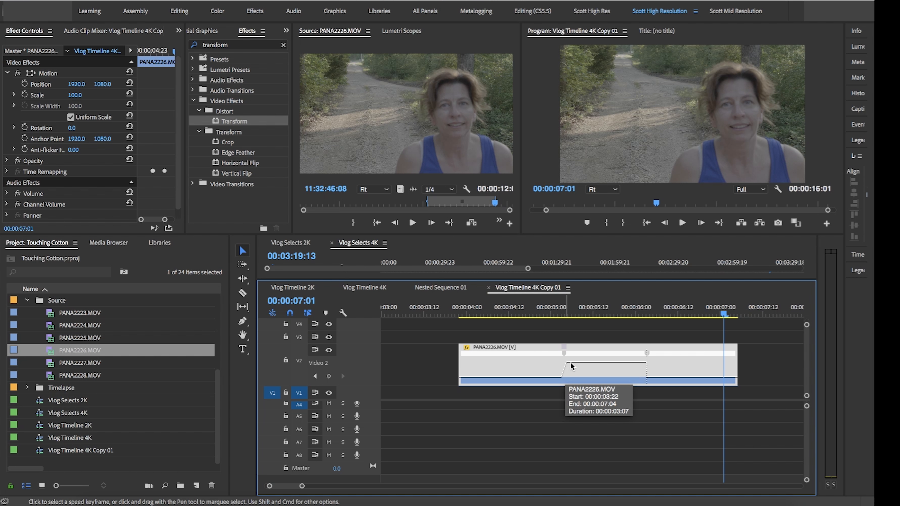
pyautogui.moveTo(649, 355); pyautogui.dragTo(658, 354)
# - Play and scrub through the ramped section of the clip to check the speed transitions
pyautogui.click(551, 317)
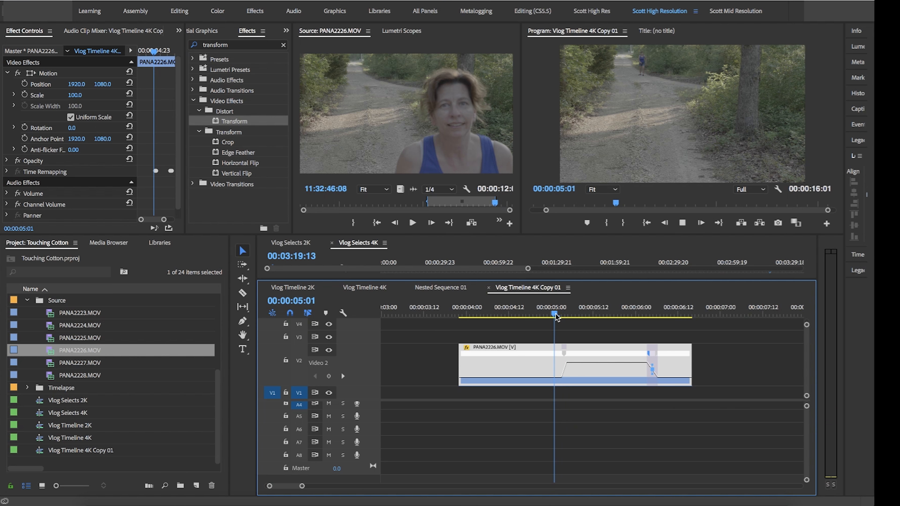
pyautogui.press('space')
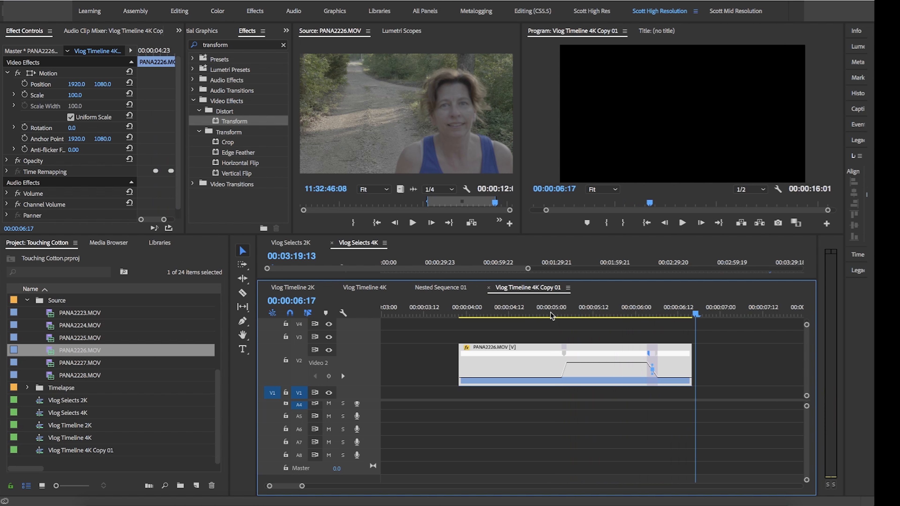
pyautogui.moveTo(553, 317); pyautogui.dragTo(607, 312)
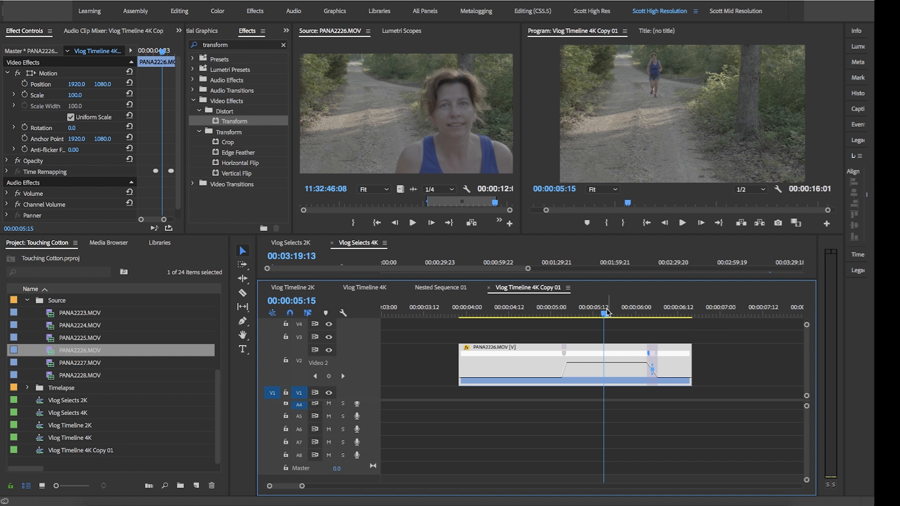
# - Smooth the ramp-out and ramp-in transitions with their ease handles so the speed changes follow curves
pyautogui.moveTo(653, 377); pyautogui.dragTo(704, 353)
pyautogui.click(563, 370)
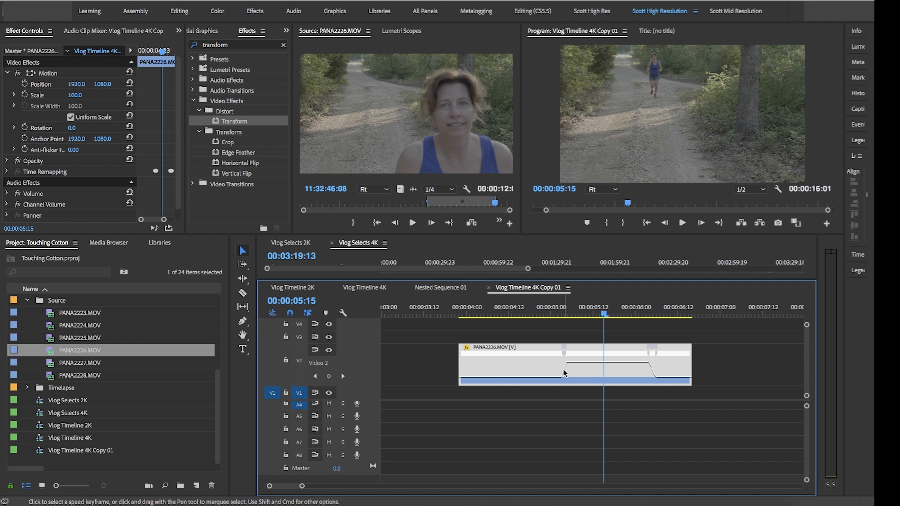
pyautogui.click(565, 354)
pyautogui.moveTo(568, 375); pyautogui.dragTo(521, 371)
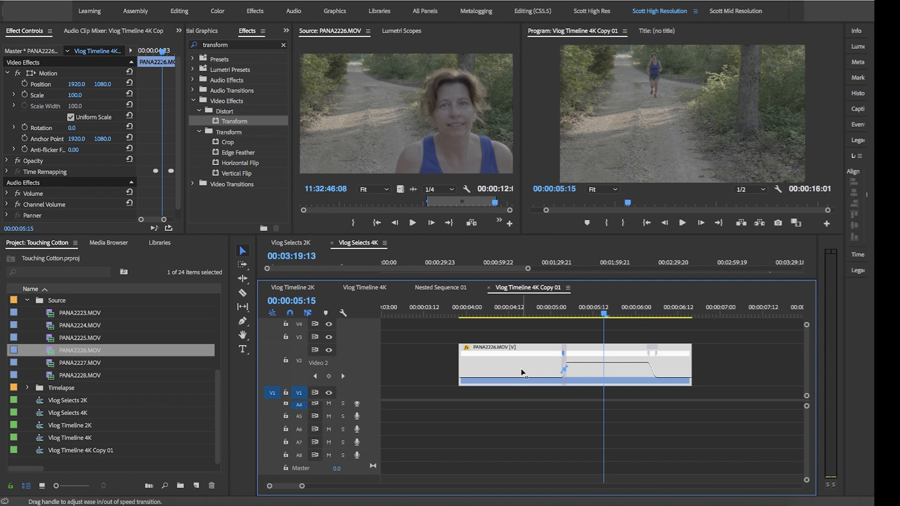
# - Play back the eased speed ramps from just before the fast section
pyautogui.click(554, 308)
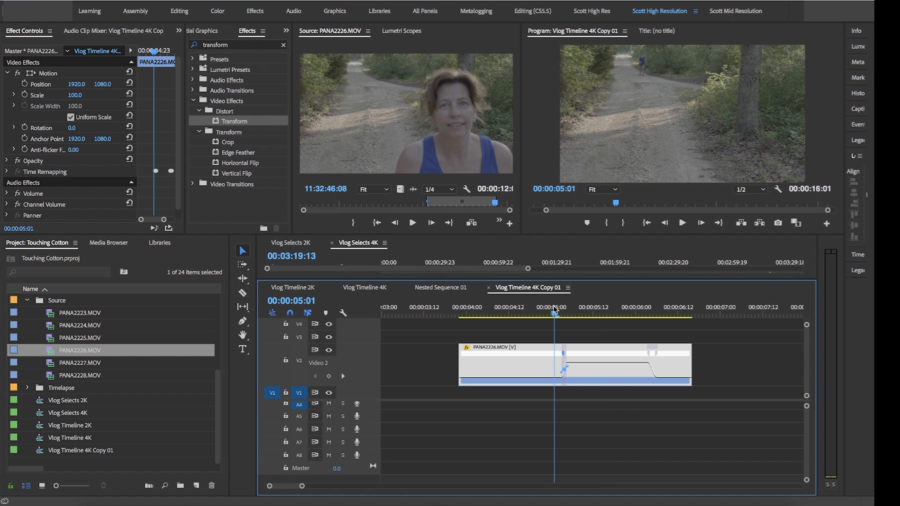
pyautogui.press('space')
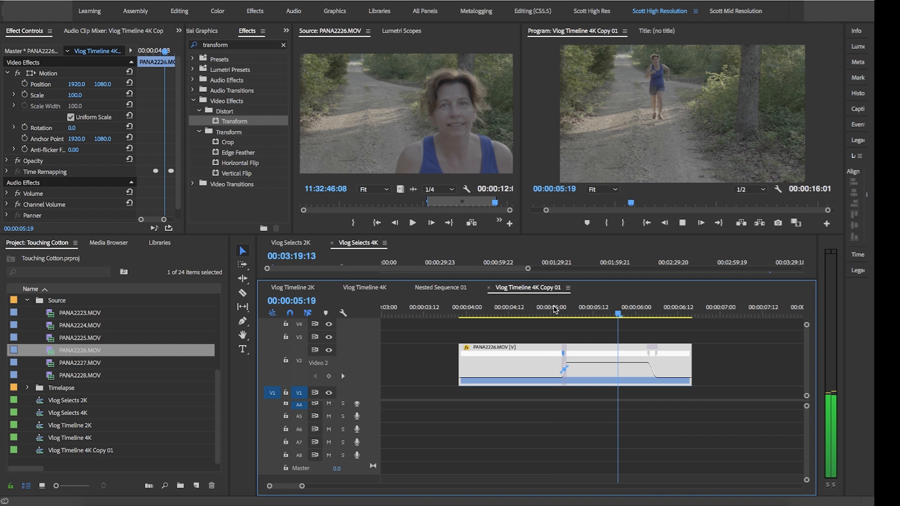
pyautogui.click(509, 310)
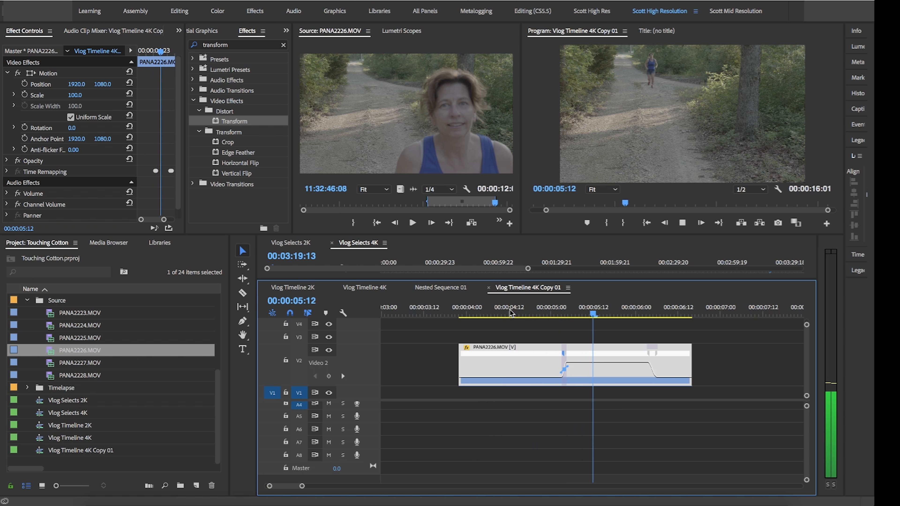
# - Split the PANA2226.MOV clip with the Razor tool at 00:00:05:04, where the ramp-in ends
pyautogui.click(566, 313)
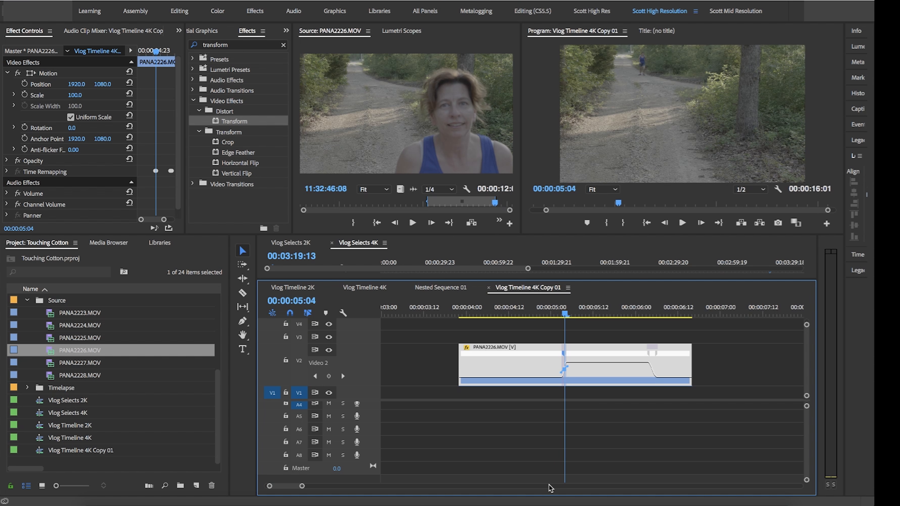
pyautogui.press('=')
pyautogui.press('=')
pyautogui.press('=')
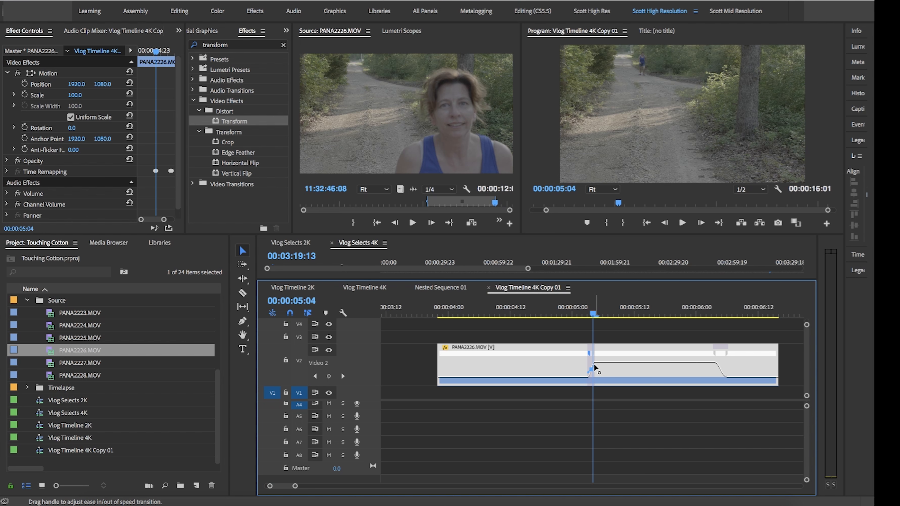
pyautogui.press('c')
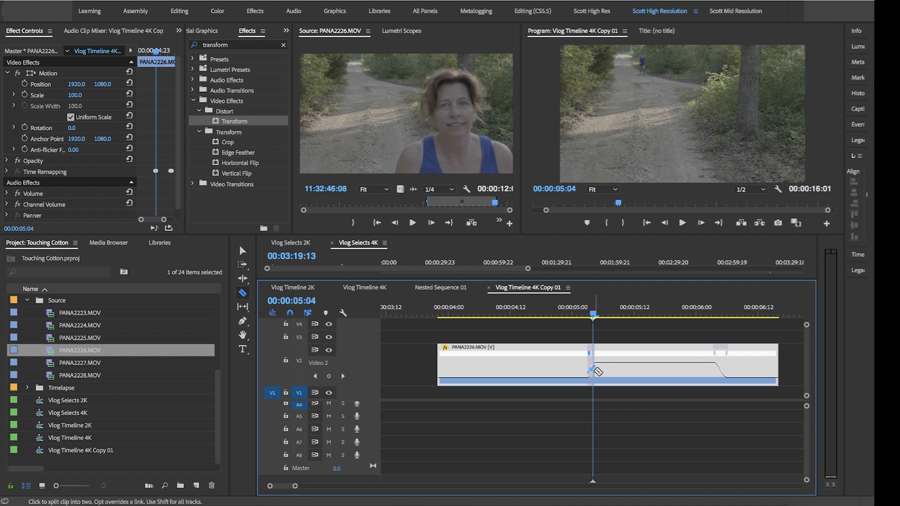
pyautogui.click(597, 371)
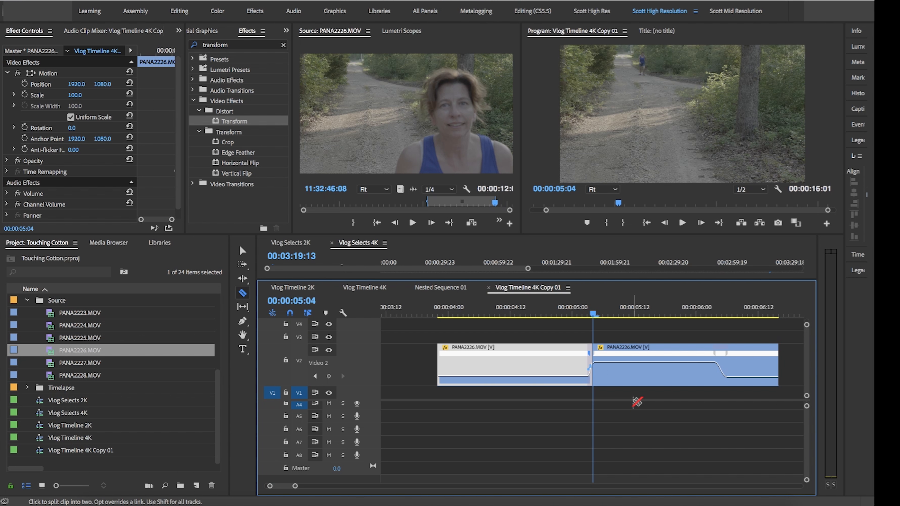
# - Split the clip again at 00:00:06:04, where the ramp-out begins, and return to the Selection tool
pyautogui.press('v')
pyautogui.moveTo(693, 314); pyautogui.dragTo(717, 314)
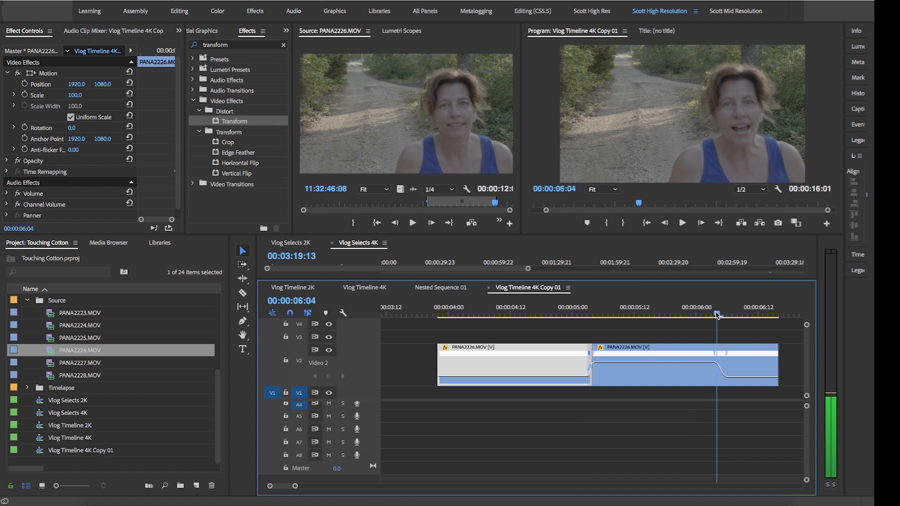
pyautogui.press('c')
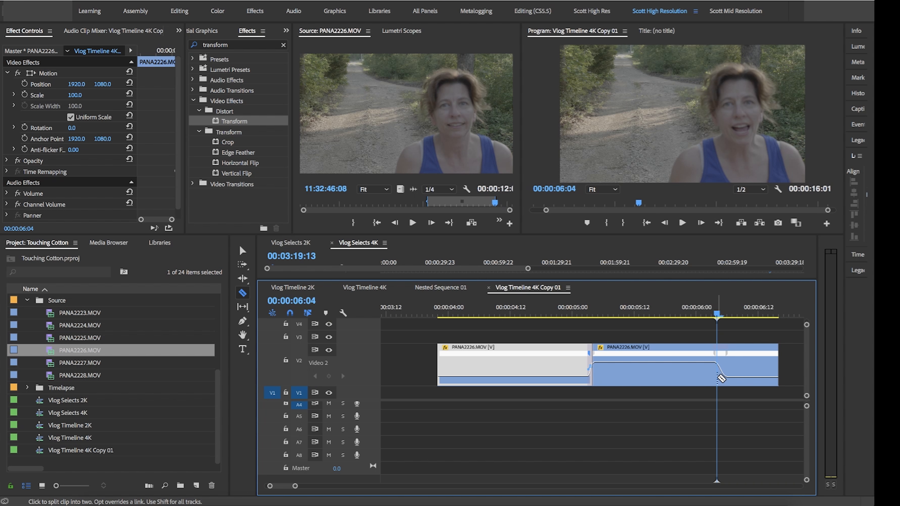
pyautogui.click(720, 378)
pyautogui.press('v')
# - Set the middle clip segment's speed to 600% with ripple edit shifting the trailing clips
pyautogui.click(653, 348)
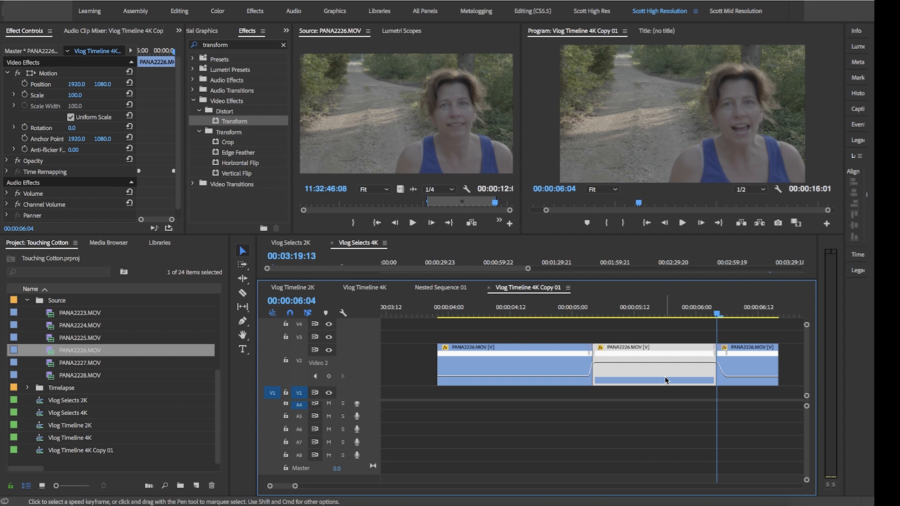
pyautogui.click(677, 431)
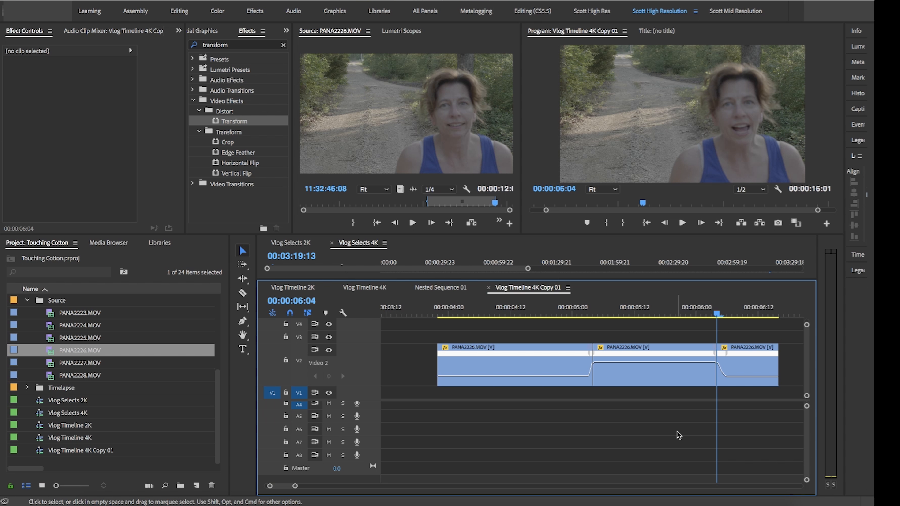
pyautogui.click(674, 382)
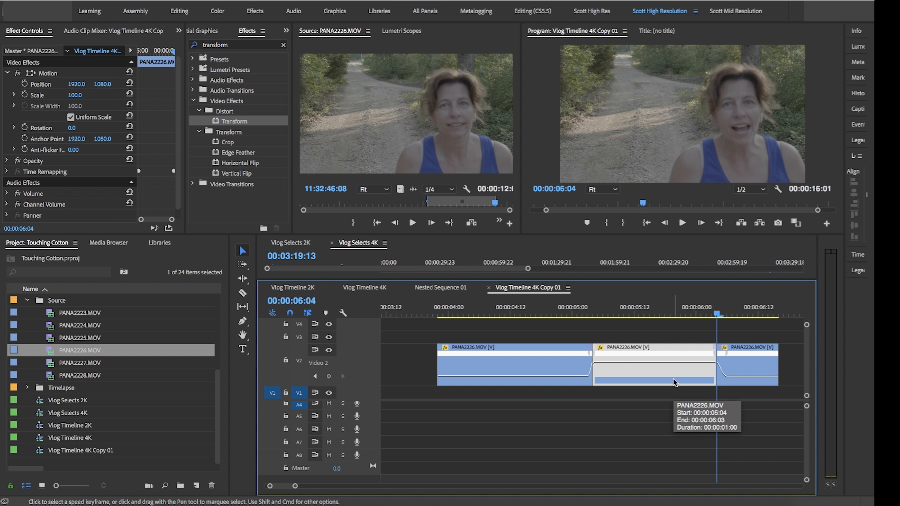
pyautogui.rightClick(674, 382)
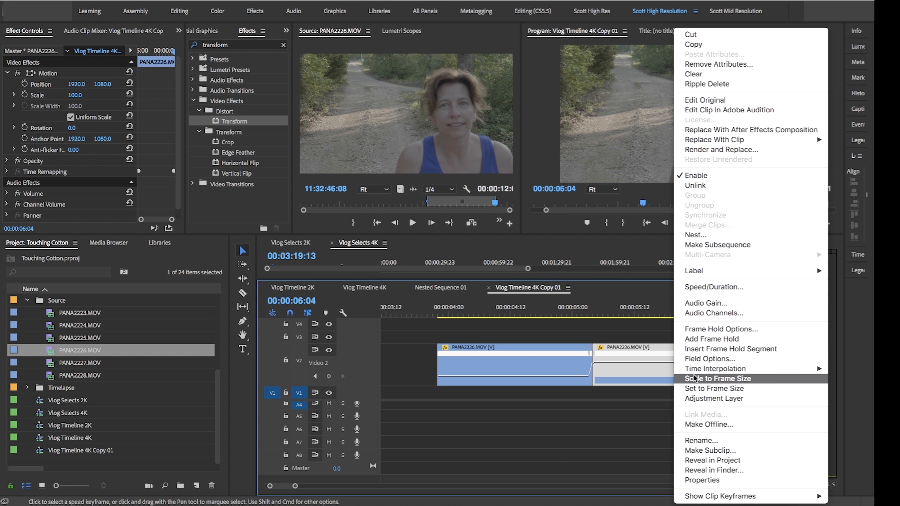
pyautogui.click(741, 288)
pyautogui.write('600')
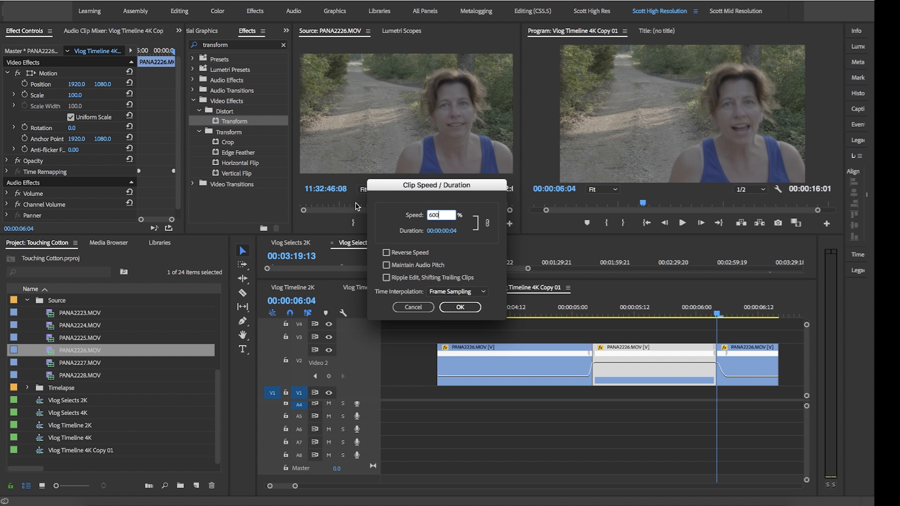
pyautogui.click(422, 280)
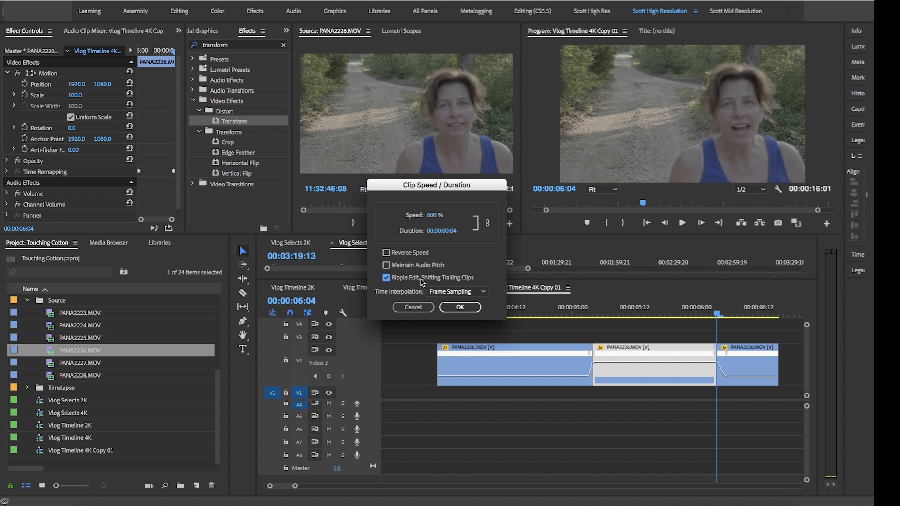
pyautogui.click(460, 307)
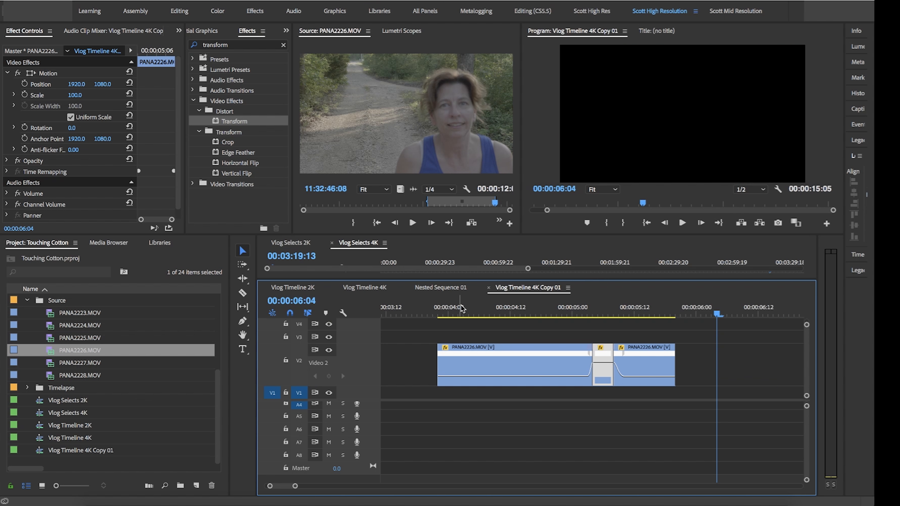
# - Play back the sequence from before the ramp-in to check the faster middle segment
pyautogui.click(578, 308)
pyautogui.press('space')
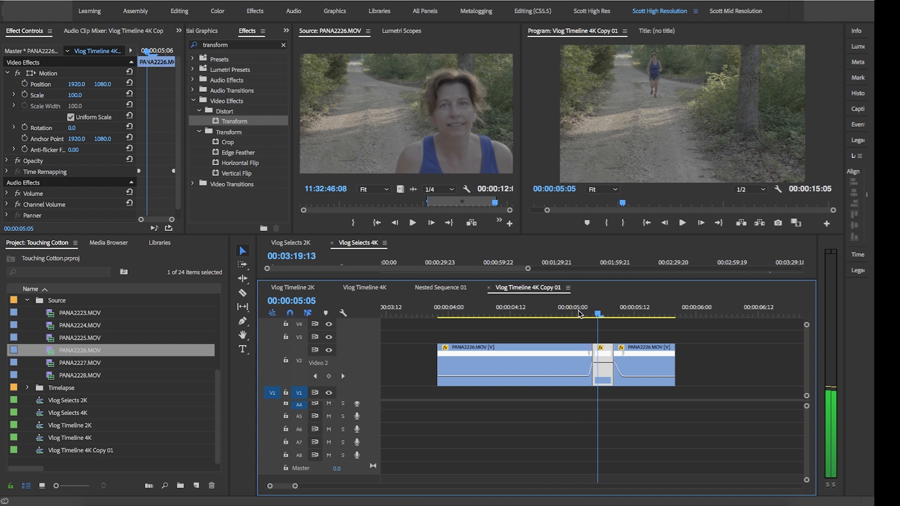
pyautogui.click(546, 307)
pyautogui.press('space')
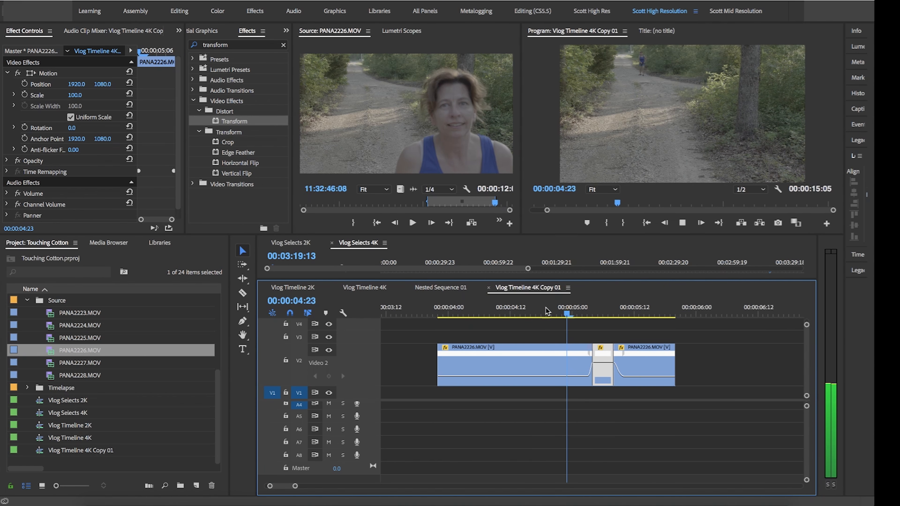
pyautogui.press('space')
# - Split the clips with the Razor tool at the ramp-in's start, 00:00:05:03, and at the ramp-out's end
pyautogui.click(587, 315)
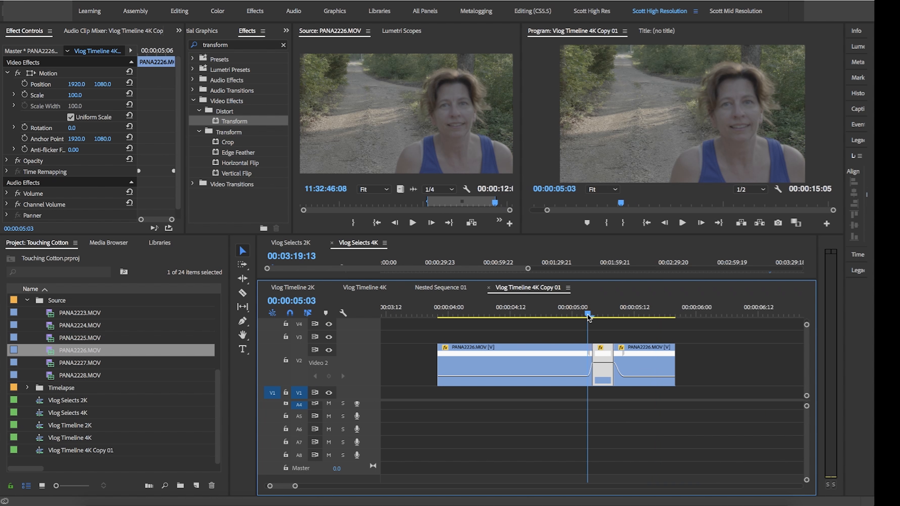
pyautogui.press('c')
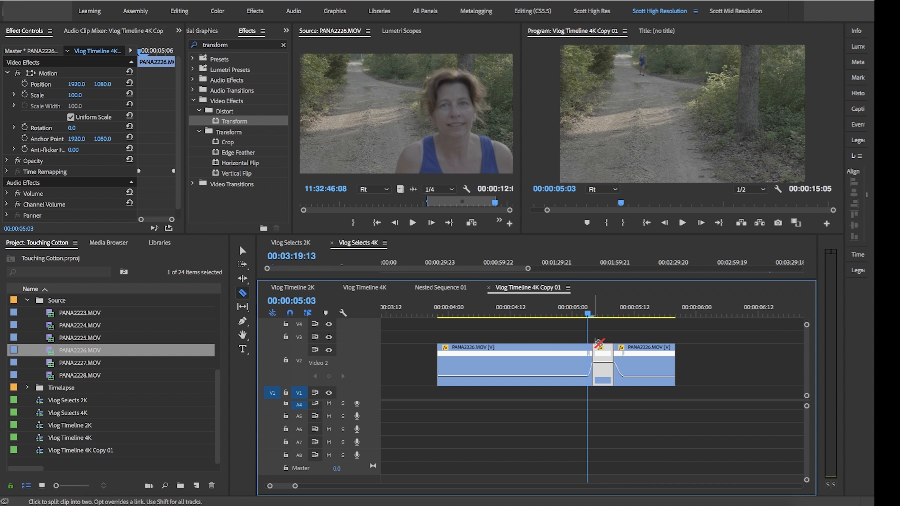
pyautogui.press('=')
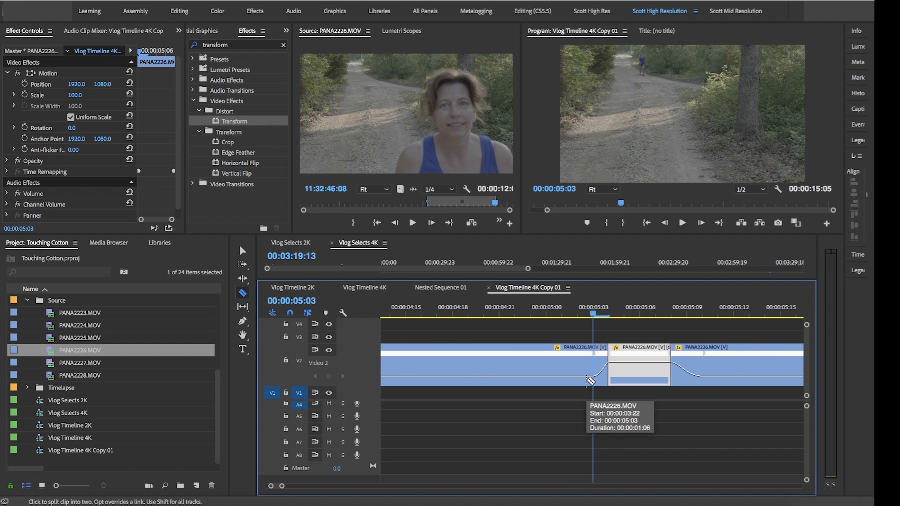
pyautogui.click(593, 378)
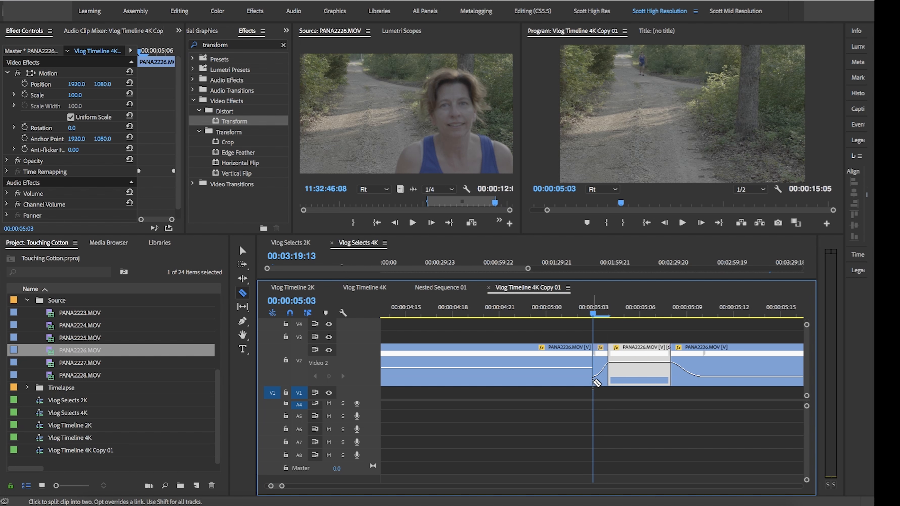
pyautogui.click(702, 378)
# - Nest the ramp-in, middle and ramp-out segments under the default name and scrub through the nested sequence to 00:00:05:10
pyautogui.press('v')
pyautogui.moveTo(602, 339); pyautogui.dragTo(695, 378)
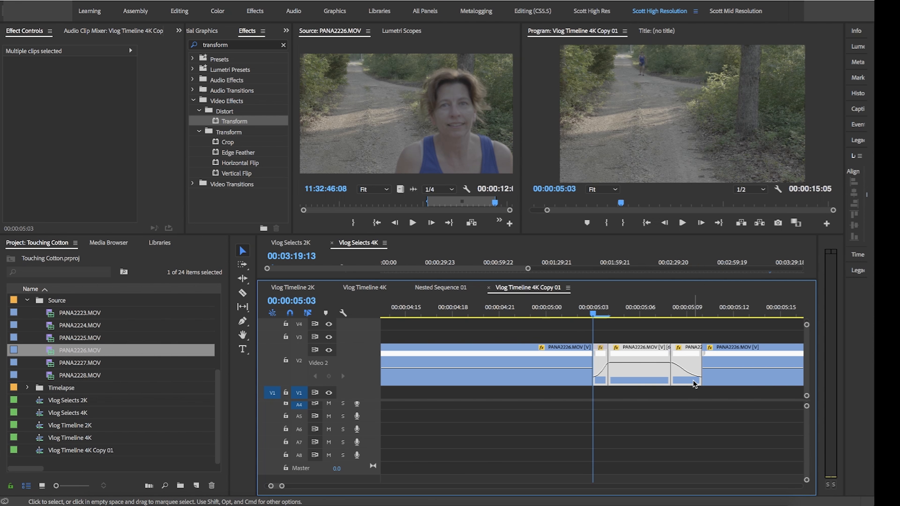
pyautogui.rightClick(644, 375)
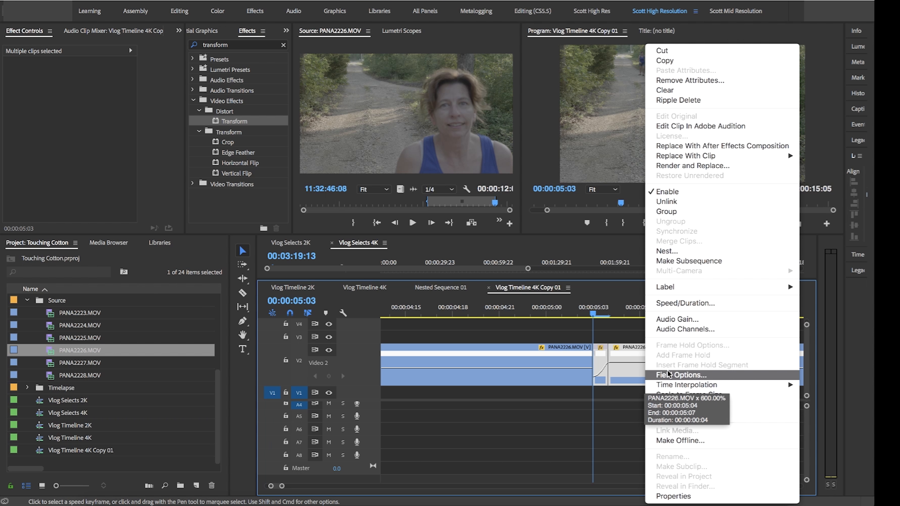
pyautogui.click(695, 253)
pyautogui.press('Return')
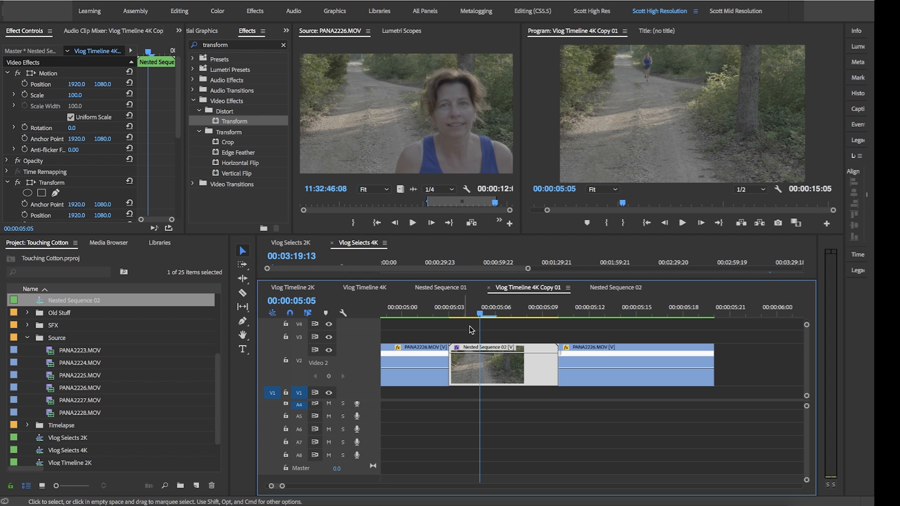
pyautogui.moveTo(448, 315); pyautogui.dragTo(558, 322)
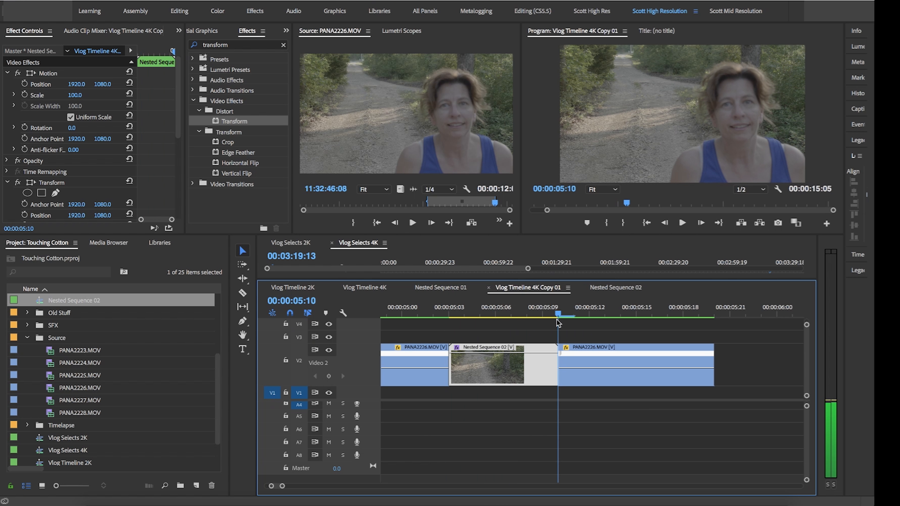